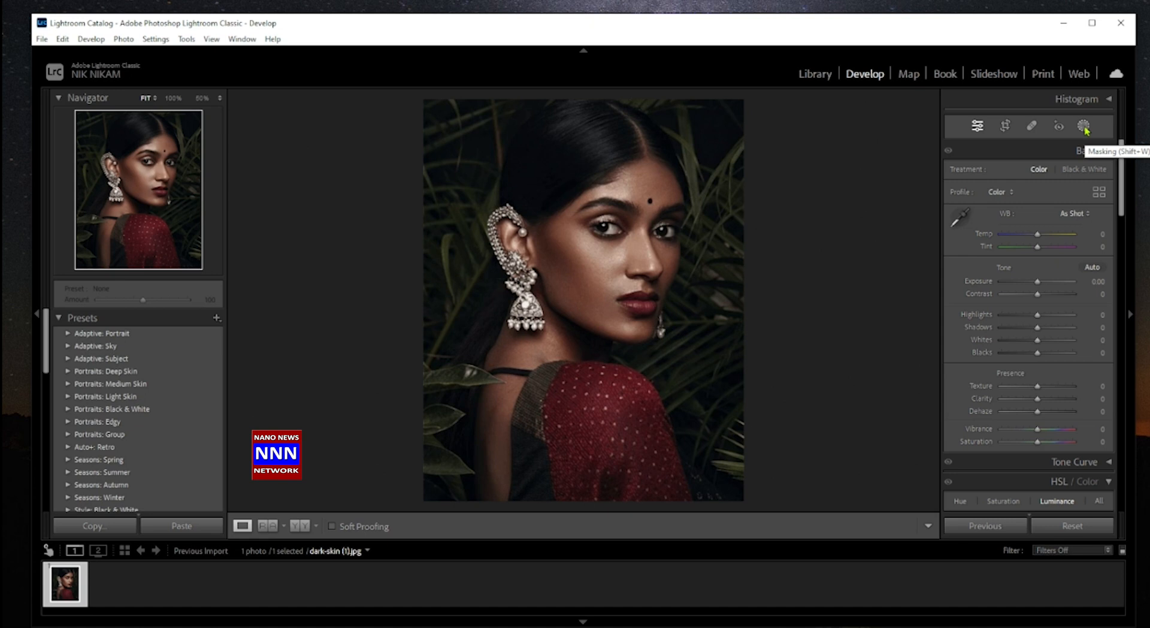
# Step: Create a brush mask with brush size 6 and paint it over the woman's face and exposed skin
pyautogui.click(1084, 127)
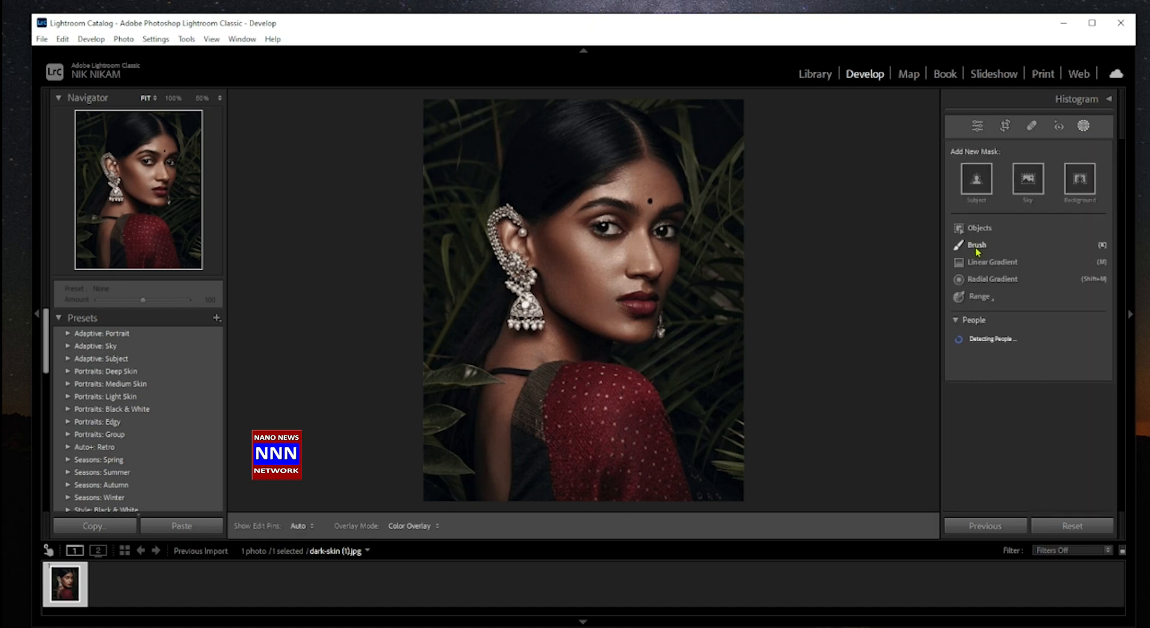
pyautogui.click(976, 246)
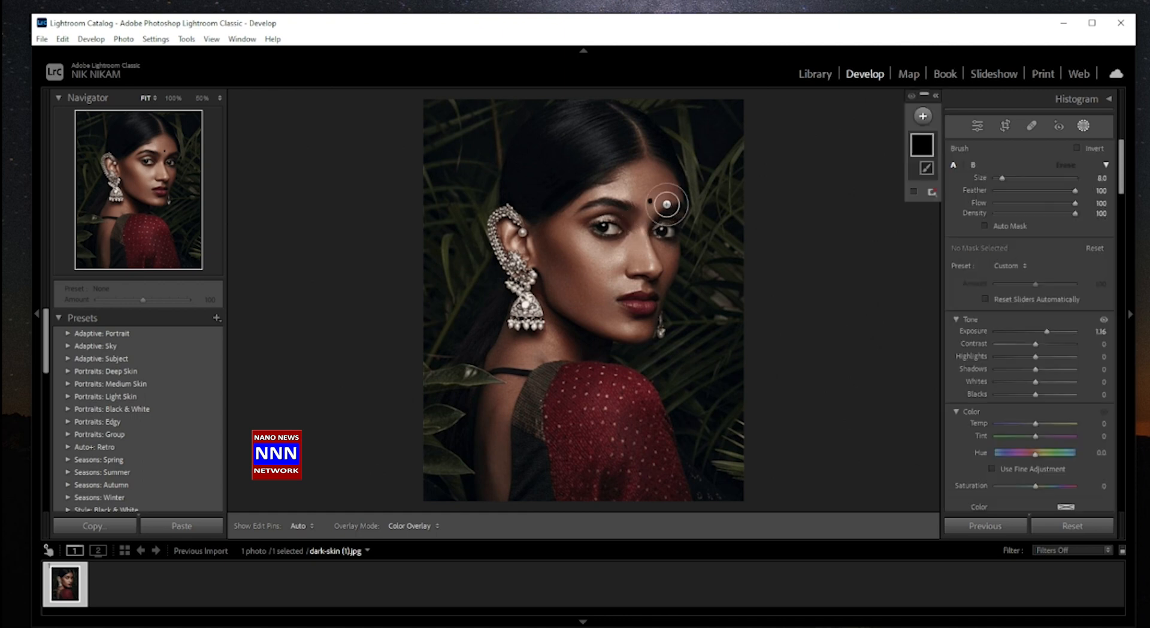
pyautogui.scroll(-2, 702, 257)
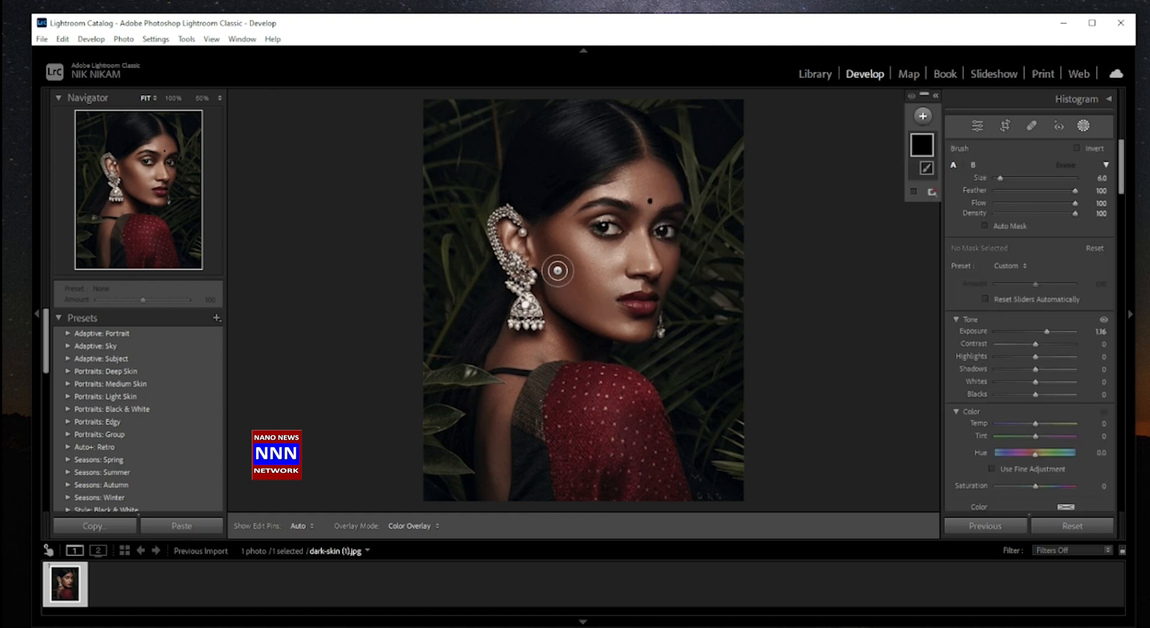
pyautogui.moveTo(550, 240)
pyautogui.mouseDown()
pyautogui.moveTo(569, 299)
pyautogui.moveTo(580, 242)
pyautogui.moveTo(567, 277)
pyautogui.moveTo(595, 305)
pyautogui.moveTo(598, 272)
pyautogui.moveTo(618, 259)
pyautogui.moveTo(557, 243)
pyautogui.moveTo(568, 221)
pyautogui.moveTo(545, 240)
pyautogui.moveTo(631, 176)
pyautogui.moveTo(670, 195)
pyautogui.moveTo(637, 194)
pyautogui.moveTo(643, 232)
pyautogui.moveTo(611, 276)
pyautogui.moveTo(634, 278)
pyautogui.moveTo(607, 283)
pyautogui.moveTo(595, 302)
pyautogui.moveTo(631, 334)
pyautogui.moveTo(591, 278)
pyautogui.moveTo(555, 272)
pyautogui.moveTo(567, 304)
pyautogui.moveTo(553, 336)
pyautogui.moveTo(582, 345)
pyautogui.moveTo(546, 295)
pyautogui.moveTo(511, 348)
pyautogui.moveTo(596, 341)
pyautogui.moveTo(505, 375)
pyautogui.moveTo(496, 487)
pyautogui.moveTo(478, 503)
pyautogui.moveTo(488, 377)
pyautogui.moveTo(659, 167)
pyautogui.moveTo(613, 170)
pyautogui.moveTo(567, 213)
pyautogui.moveTo(562, 276)
pyautogui.mouseUp()
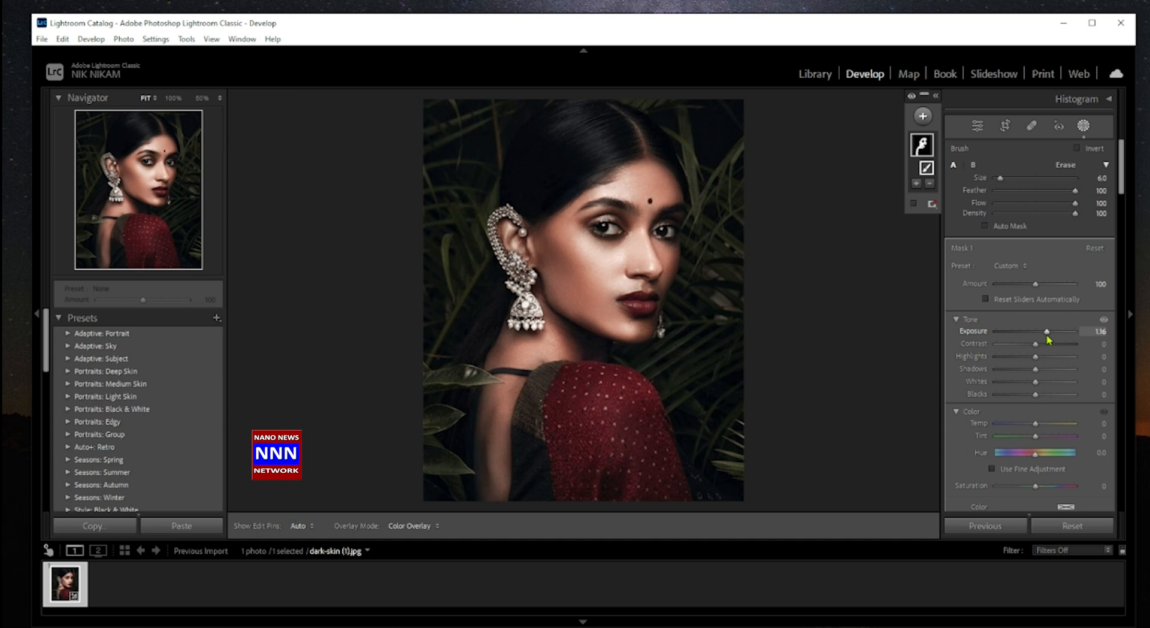
# Step: Set the mask's Exposure to -4.00 to expose missed areas, and paint the skin along the neck and upper back
pyautogui.moveTo(1048, 332); pyautogui.dragTo(989, 338)
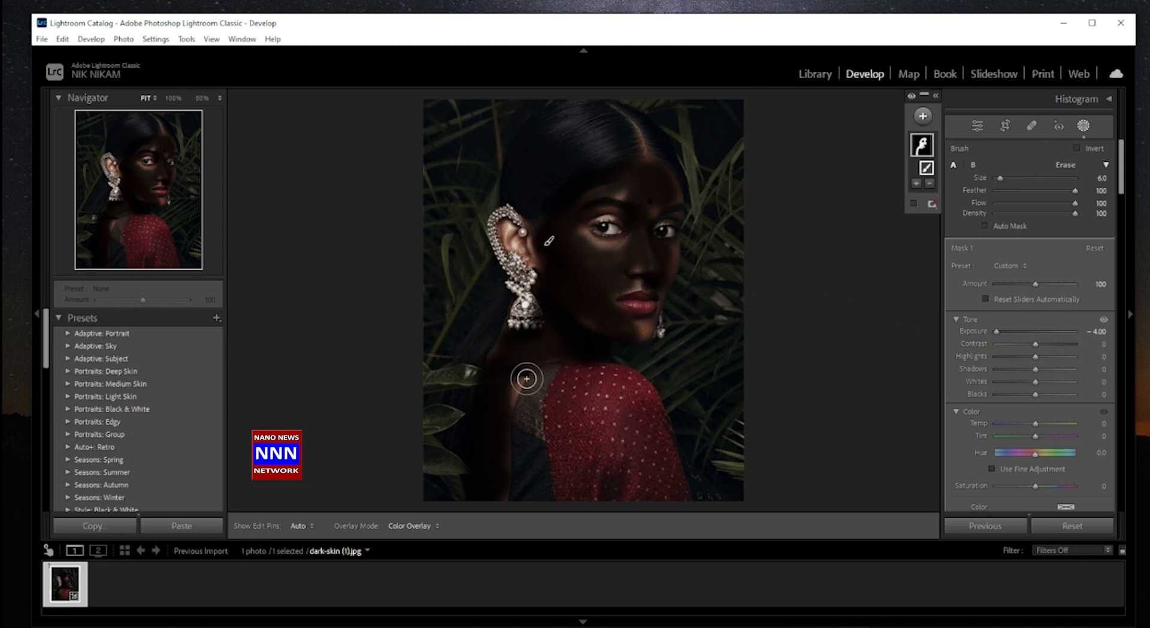
pyautogui.moveTo(530, 377)
pyautogui.mouseDown()
pyautogui.moveTo(513, 406)
pyautogui.moveTo(530, 407)
pyautogui.mouseUp()
pyautogui.hotkey('ctrl', 'z')
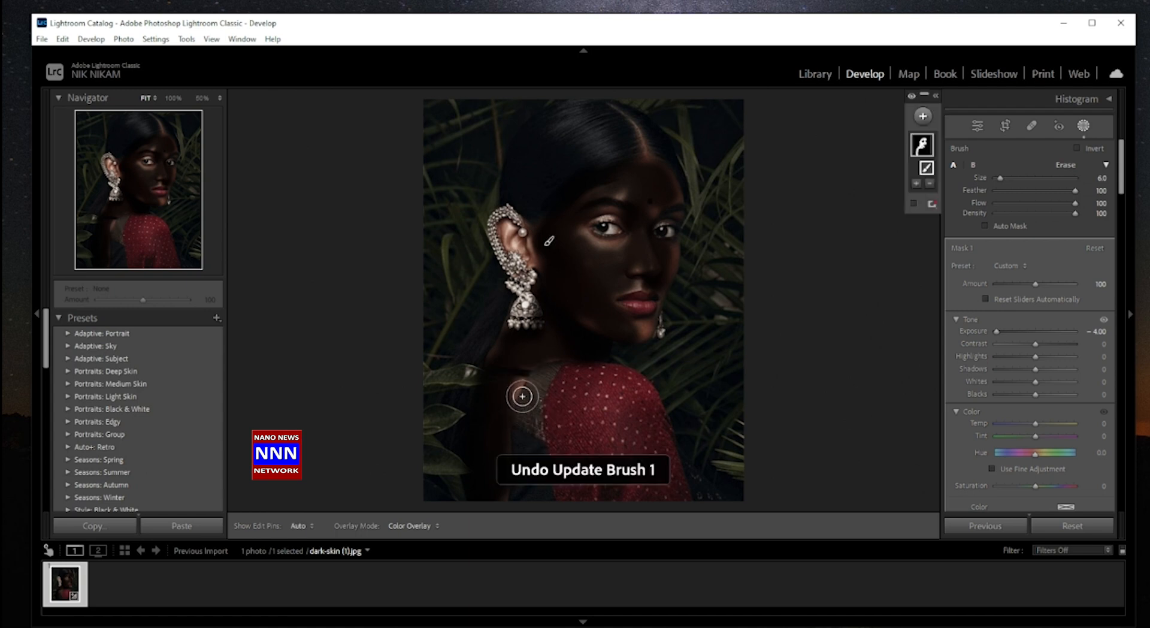
pyautogui.press('h')
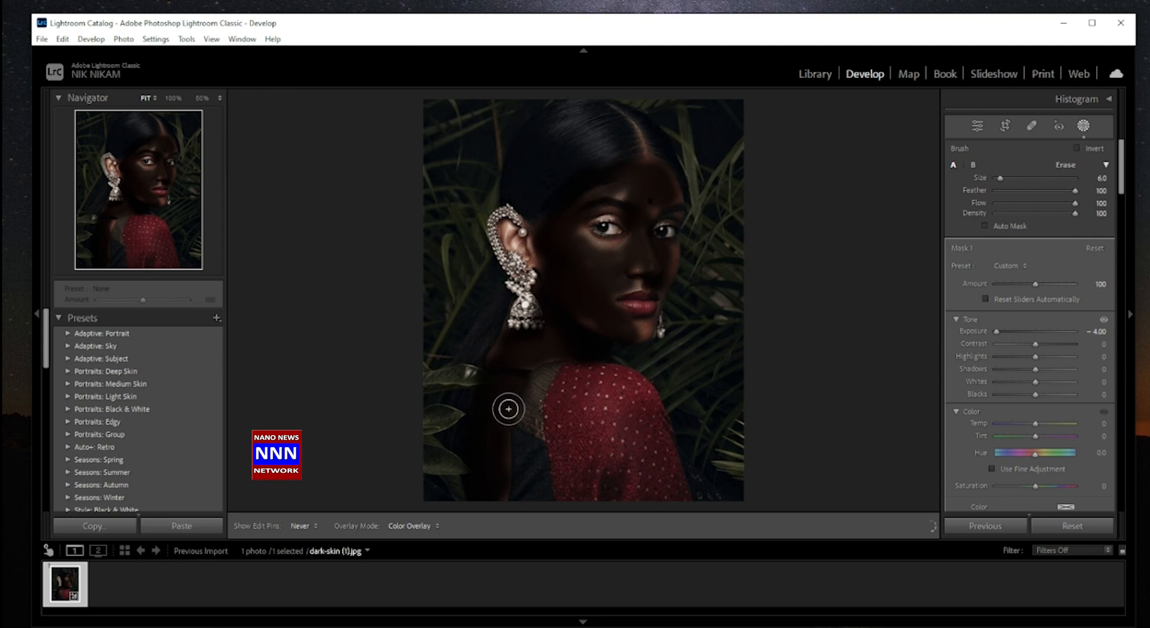
pyautogui.press('h')
pyautogui.moveTo(506, 331)
pyautogui.mouseDown()
pyautogui.moveTo(496, 352)
pyautogui.moveTo(509, 371)
pyautogui.mouseUp()
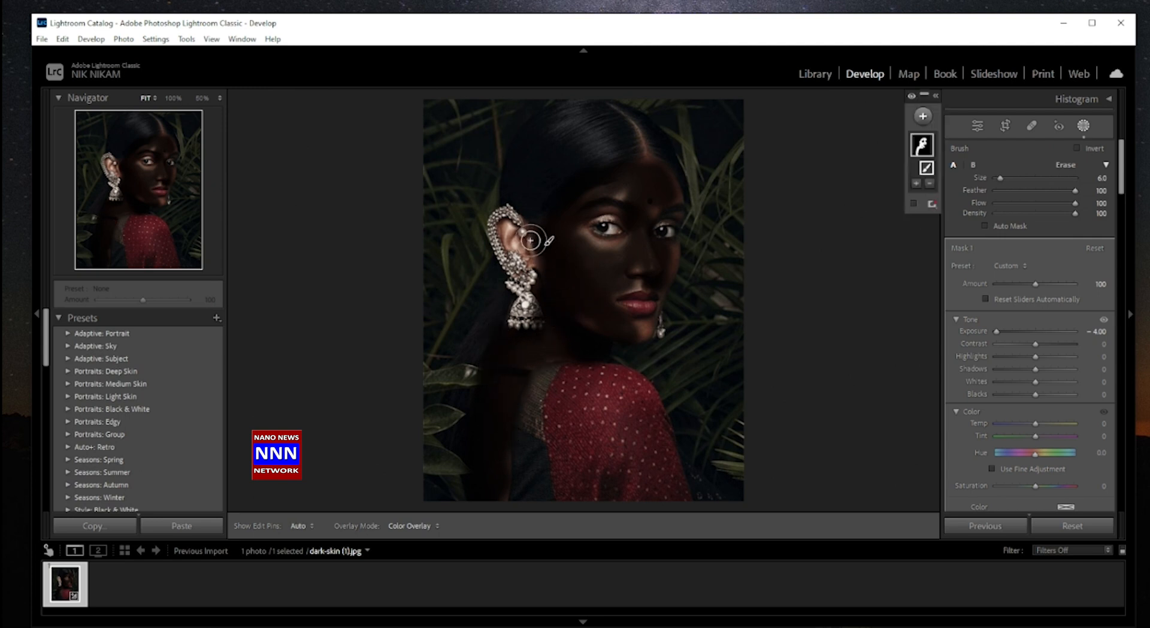
# Step: Extend the brush mask over the missed skin on the ear, temple, forehead and around the mouth and cheek
pyautogui.press('h')
pyautogui.moveTo(516, 237)
pyautogui.mouseDown()
pyautogui.moveTo(531, 264)
pyautogui.moveTo(577, 237)
pyautogui.moveTo(601, 249)
pyautogui.moveTo(573, 250)
pyautogui.mouseUp()
pyautogui.moveTo(590, 195)
pyautogui.mouseDown()
pyautogui.moveTo(633, 191)
pyautogui.moveTo(651, 174)
pyautogui.moveTo(647, 160)
pyautogui.moveTo(665, 204)
pyautogui.moveTo(655, 201)
pyautogui.moveTo(666, 182)
pyautogui.moveTo(674, 198)
pyautogui.moveTo(652, 212)
pyautogui.mouseUp()
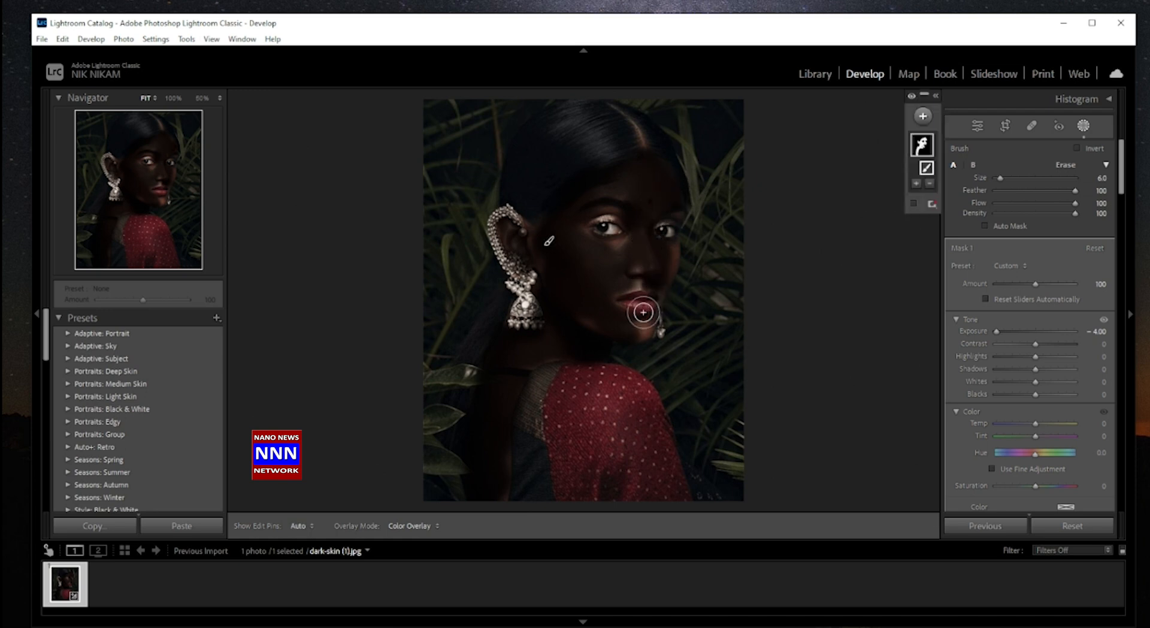
pyautogui.moveTo(614, 289)
pyautogui.mouseDown()
pyautogui.moveTo(637, 282)
pyautogui.moveTo(570, 310)
pyautogui.moveTo(593, 325)
pyautogui.moveTo(650, 329)
pyautogui.moveTo(588, 302)
pyautogui.mouseUp()
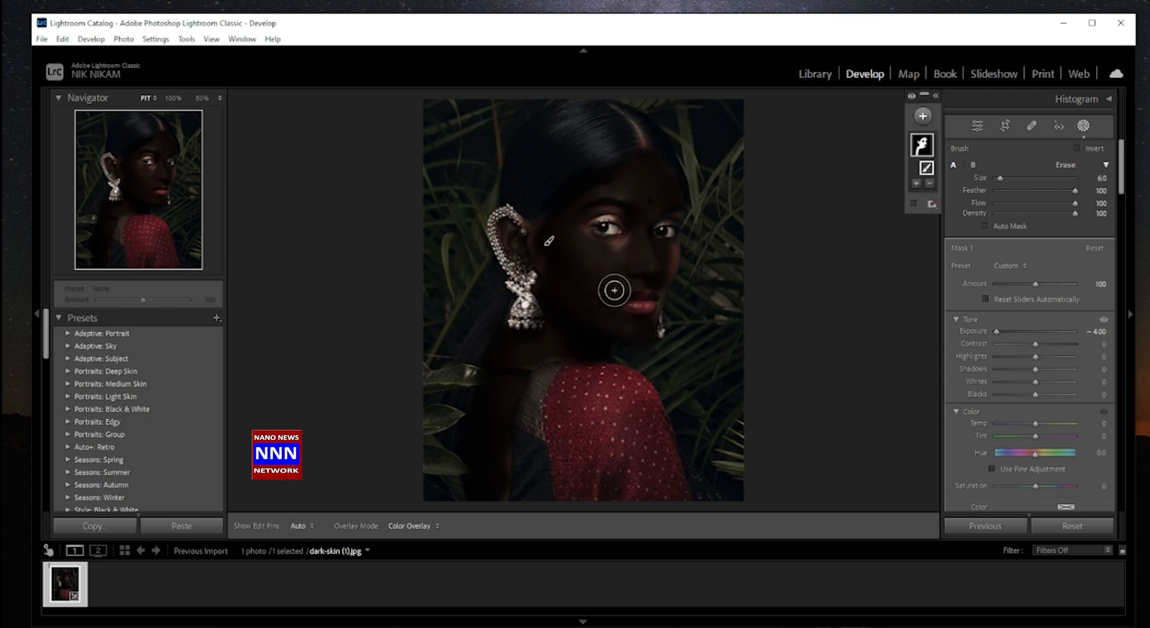
# Step: Reduce the brush size to 1 and touch up the mask on small skin areas around the eyes, nose and blouse edge
pyautogui.scroll(-3, 605, 260)
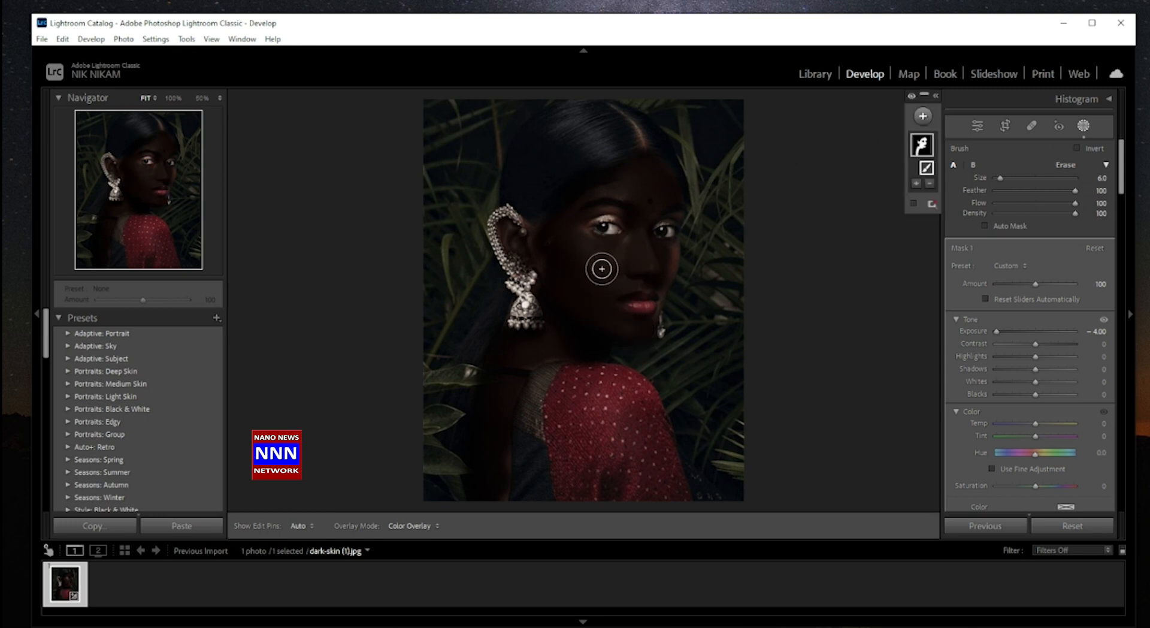
pyautogui.scroll(-1, 602, 269)
pyautogui.press('h')
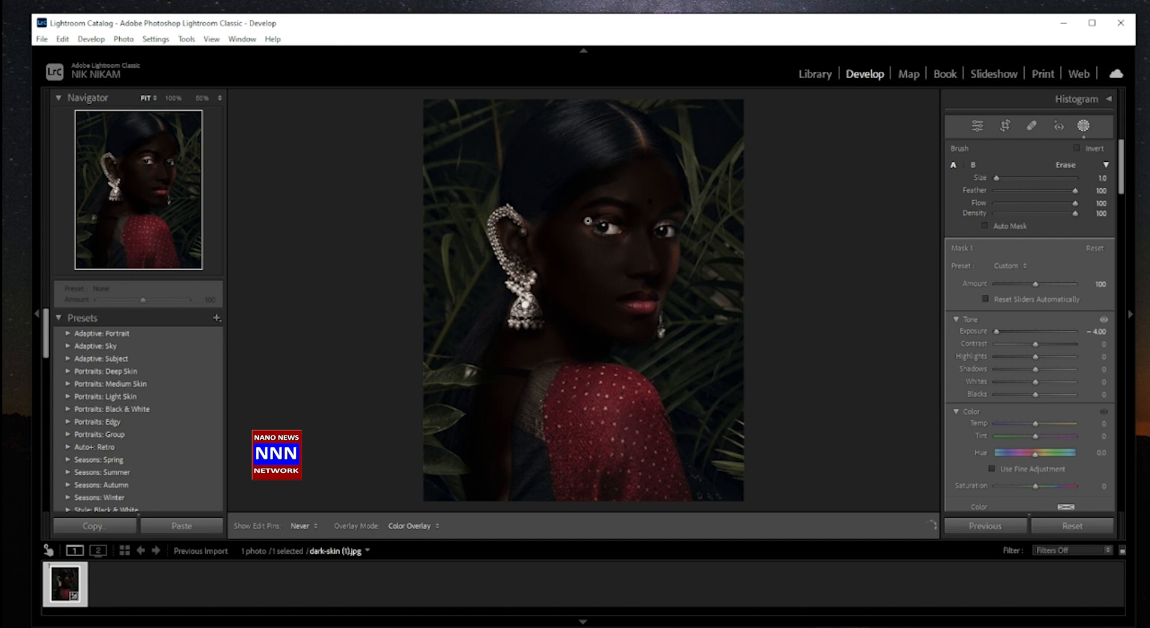
pyautogui.press('h')
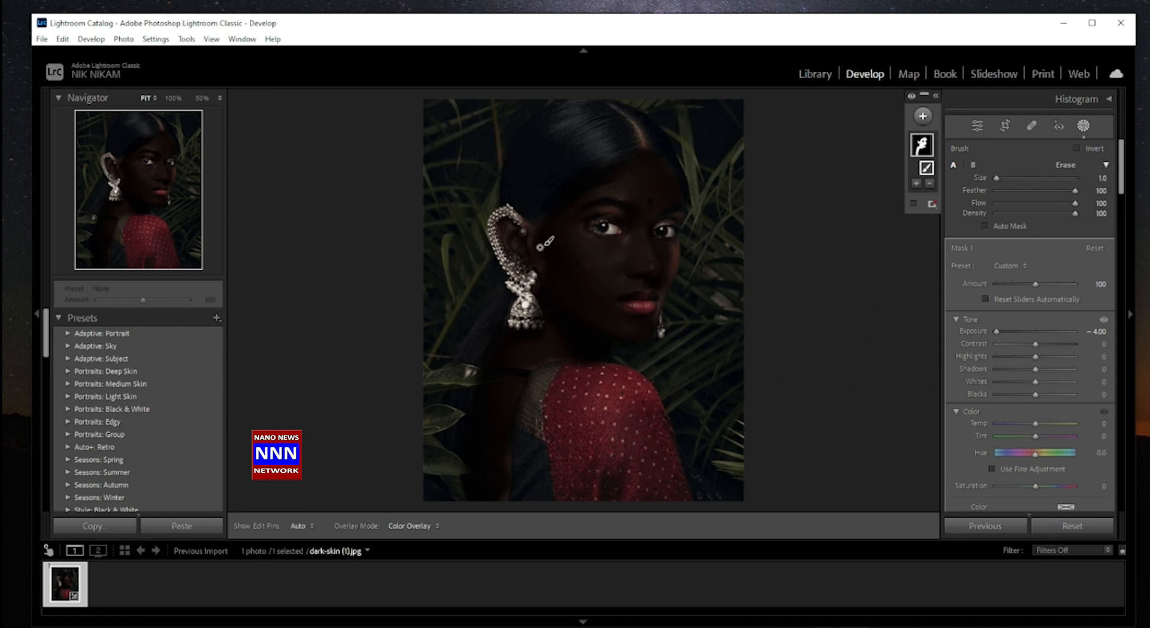
pyautogui.press('h')
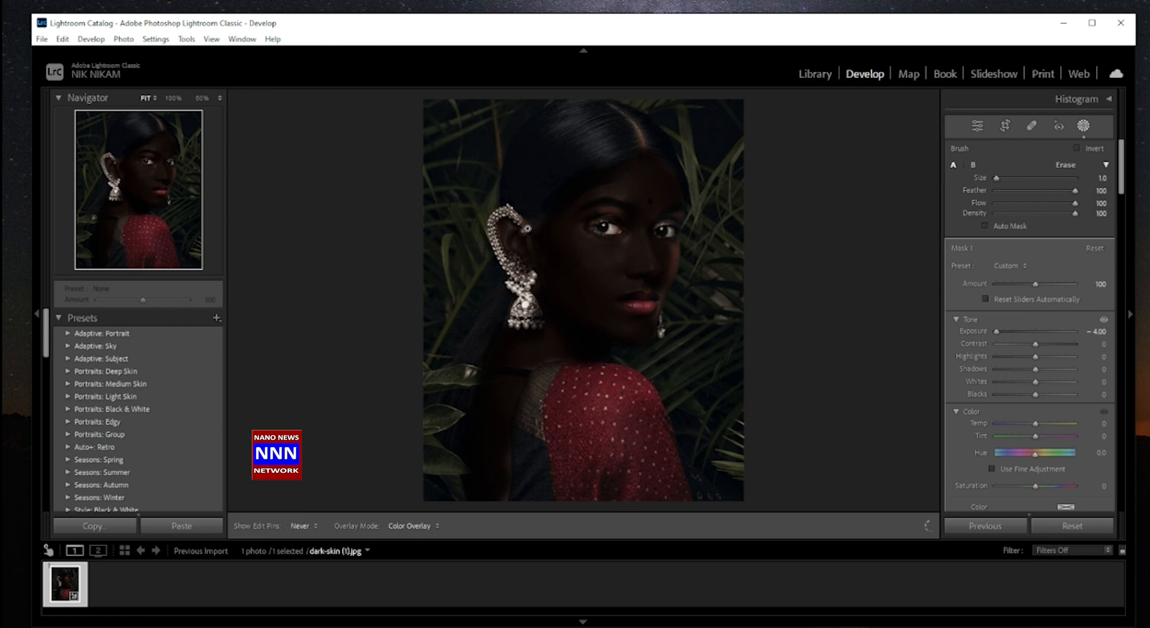
pyautogui.press('h')
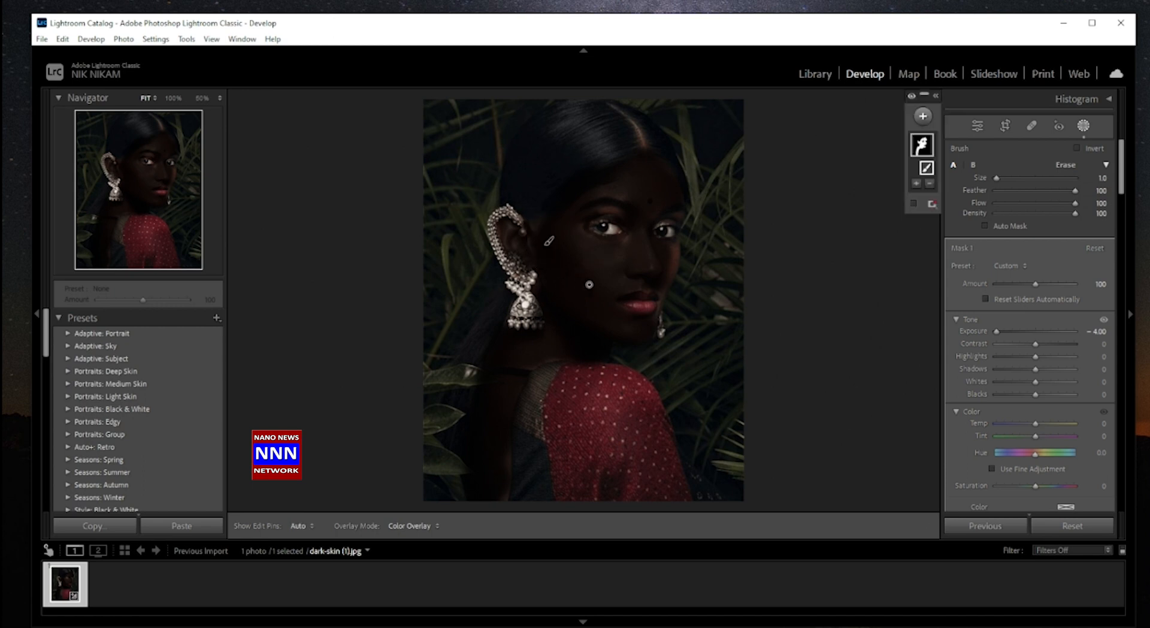
pyautogui.press('h')
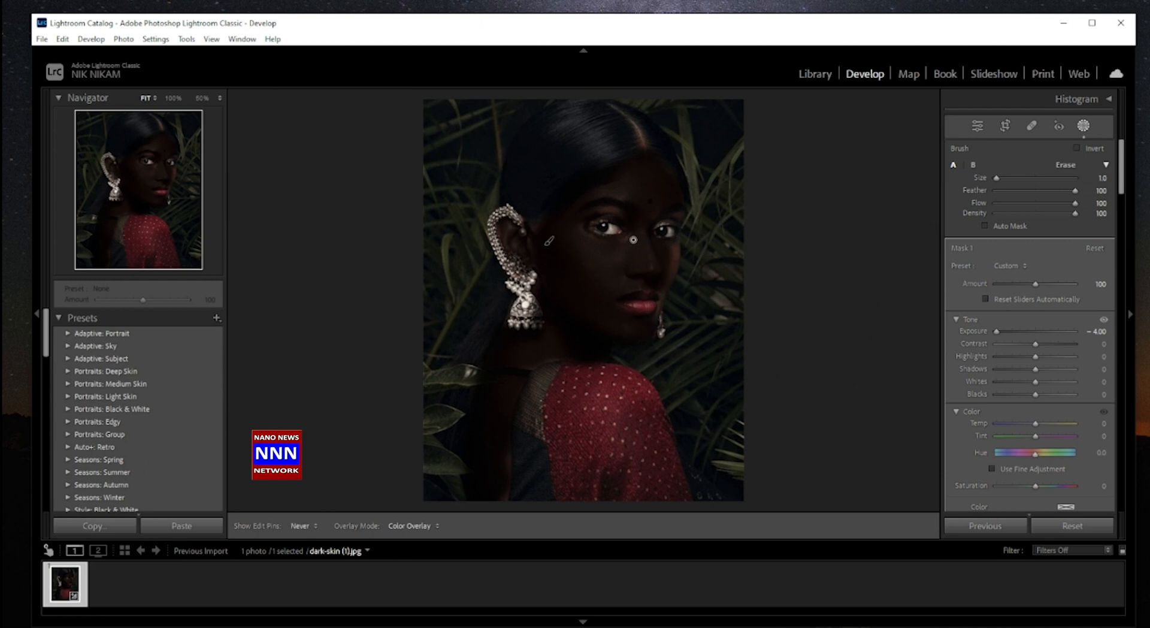
pyautogui.press('h')
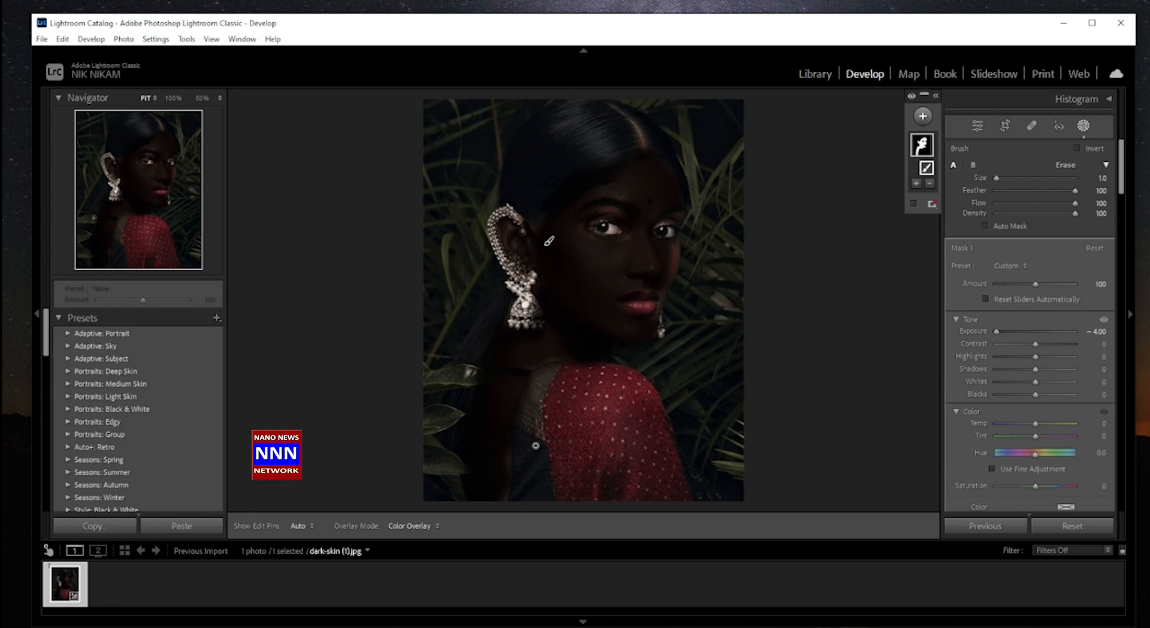
pyautogui.press('h')
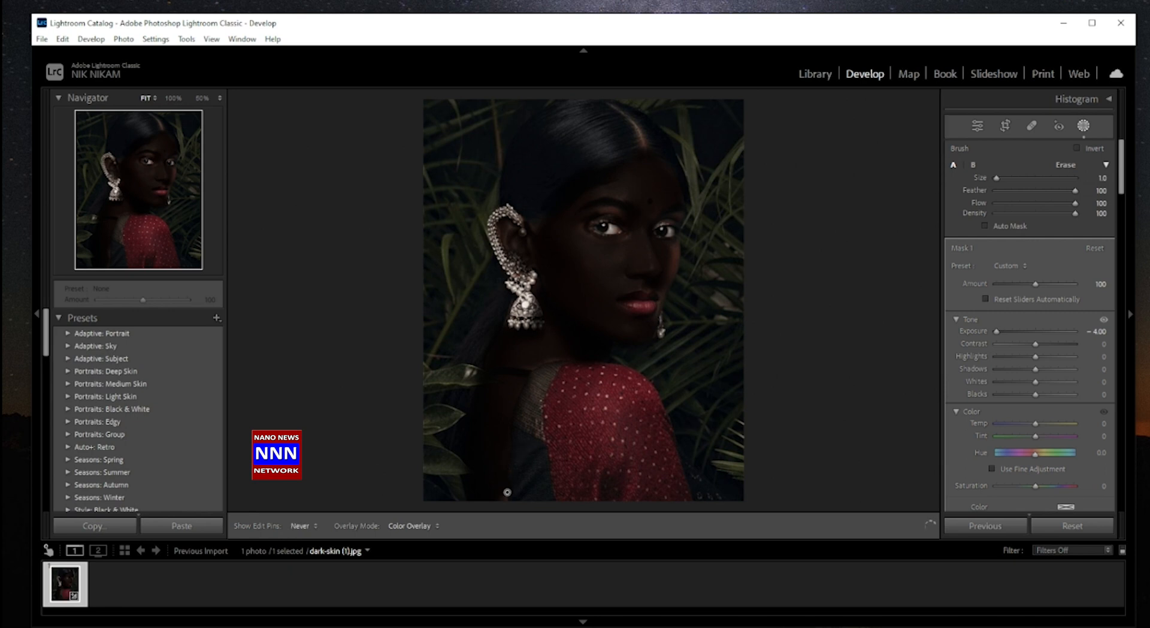
pyautogui.press('h')
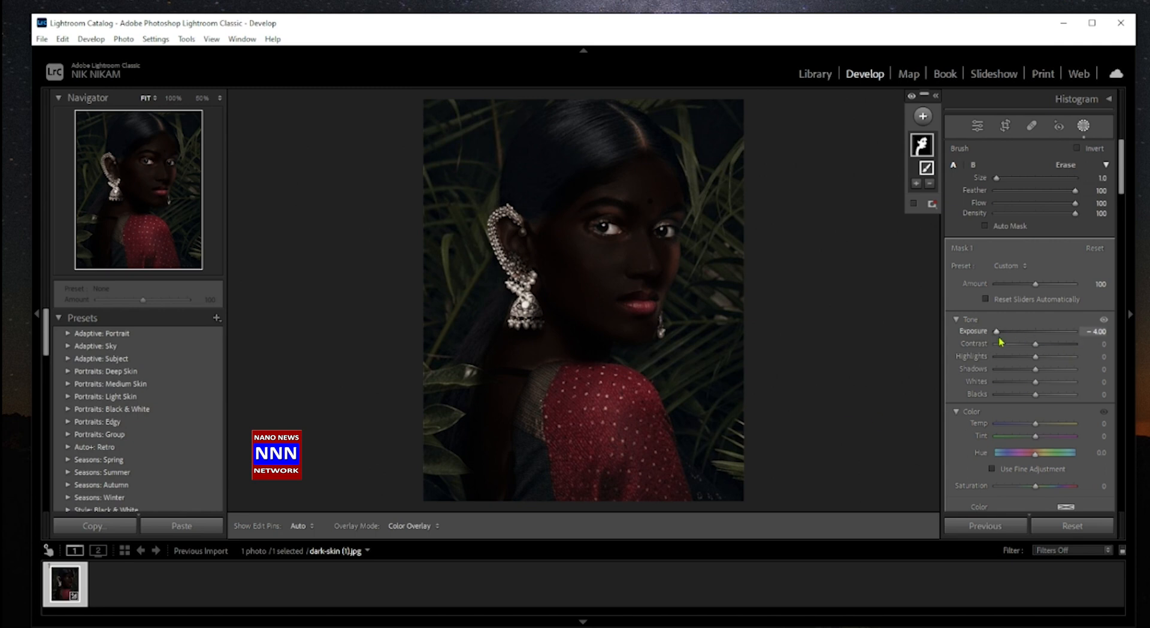
# Step: Try different Exposure levels on the skin mask and set it to 1.16
pyautogui.moveTo(998, 336); pyautogui.dragTo(1089, 344)
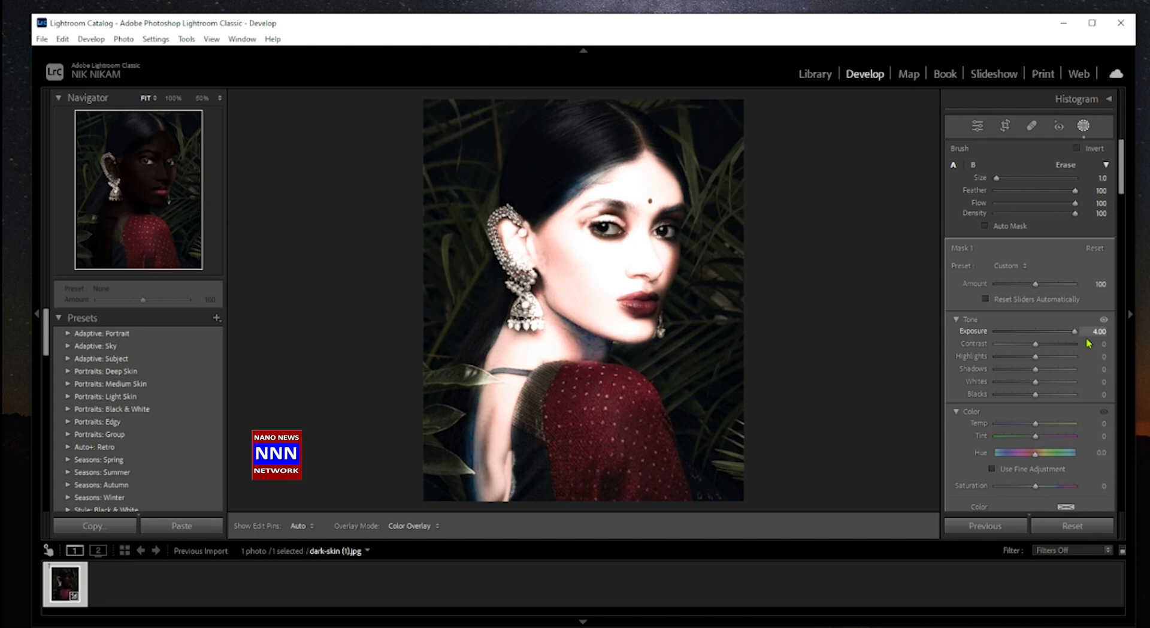
pyautogui.moveTo(1076, 349); pyautogui.dragTo(1043, 359)
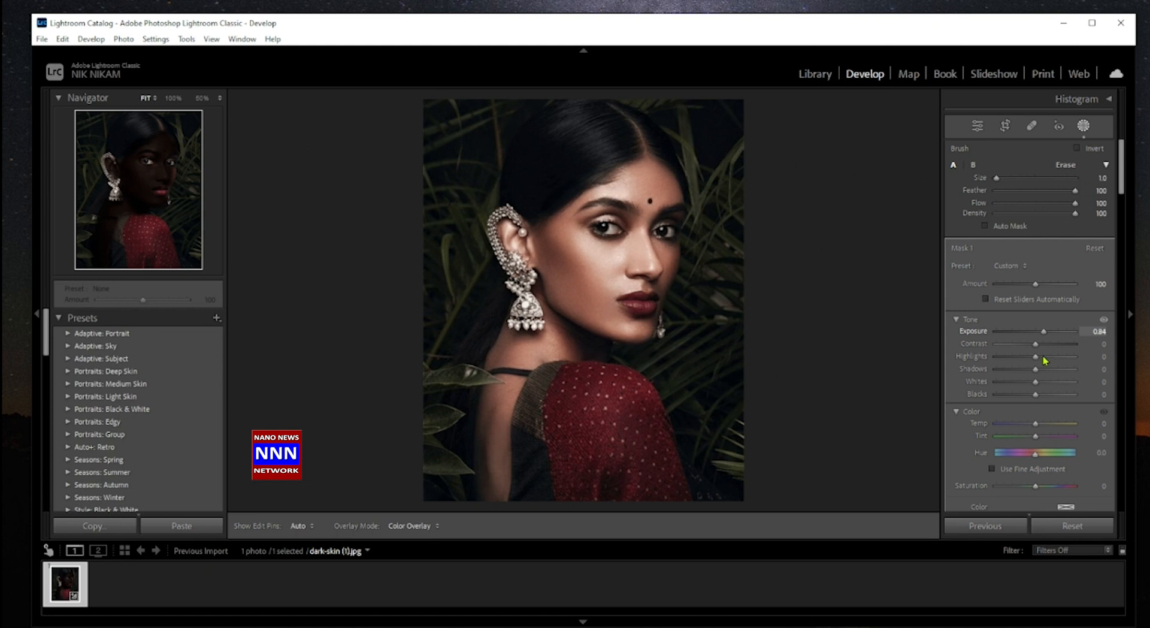
pyautogui.moveTo(1049, 359); pyautogui.dragTo(1050, 359)
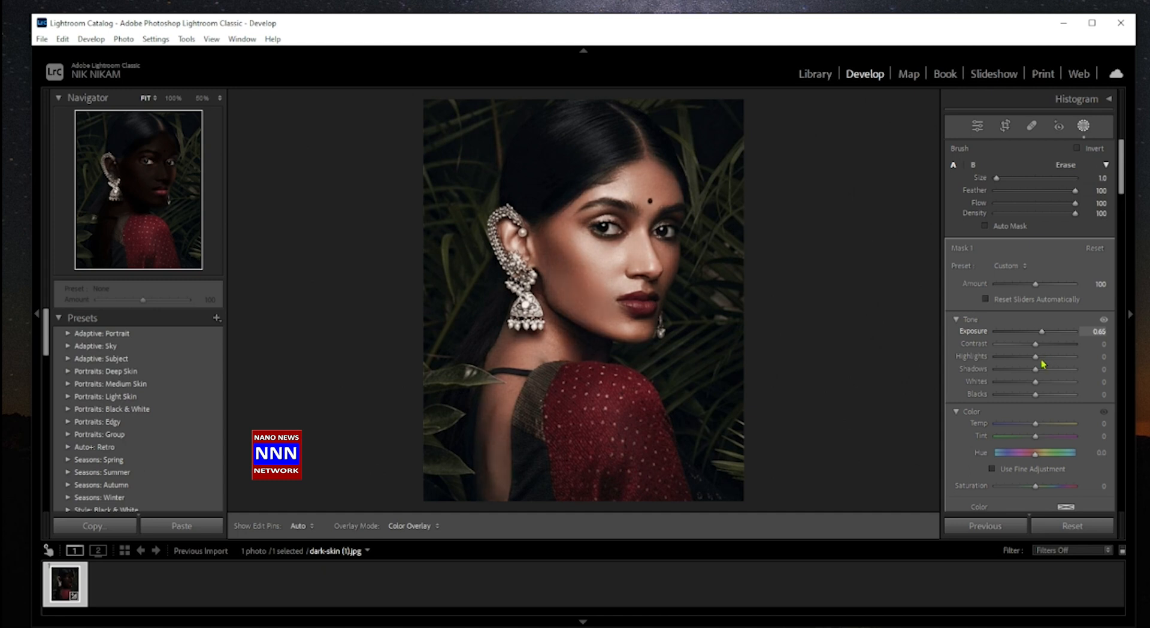
pyautogui.moveTo(1042, 363); pyautogui.dragTo(1047, 364)
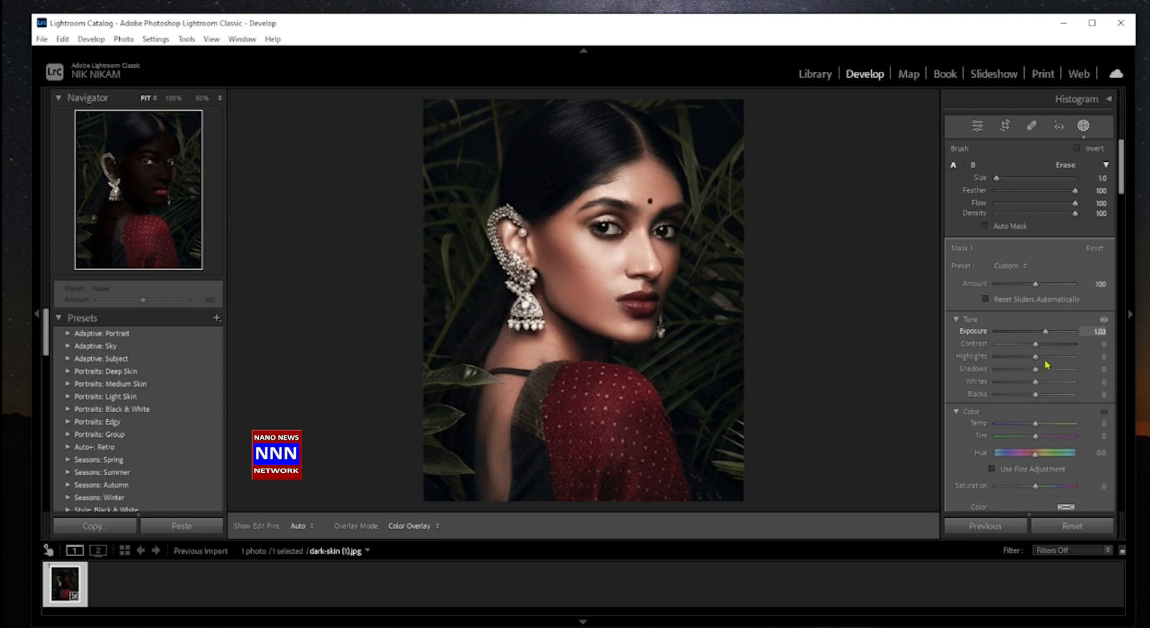
pyautogui.moveTo(1047, 364); pyautogui.dragTo(1035, 367)
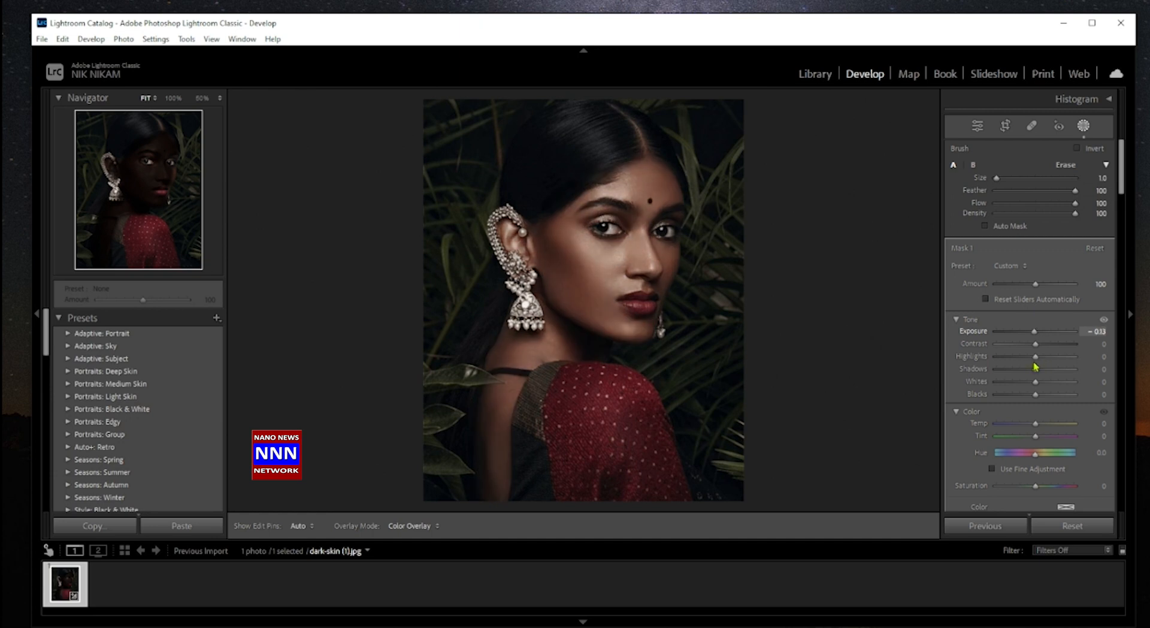
pyautogui.moveTo(1034, 364); pyautogui.dragTo(1036, 364)
pyautogui.moveTo(1037, 365); pyautogui.dragTo(1043, 364)
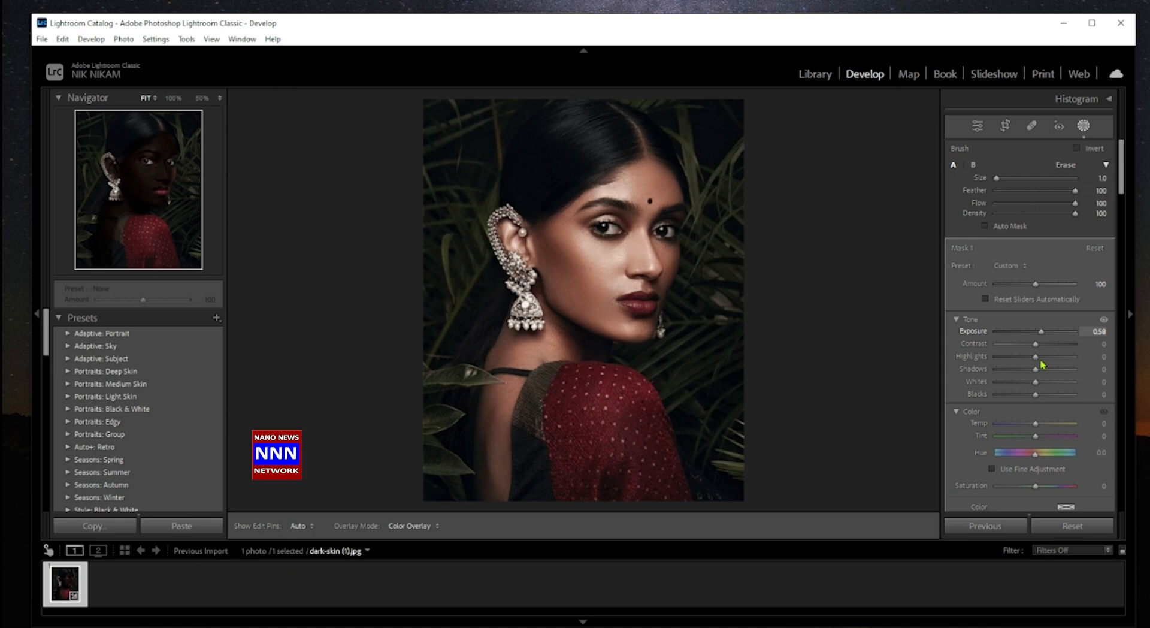
pyautogui.moveTo(1049, 364); pyautogui.dragTo(1050, 364)
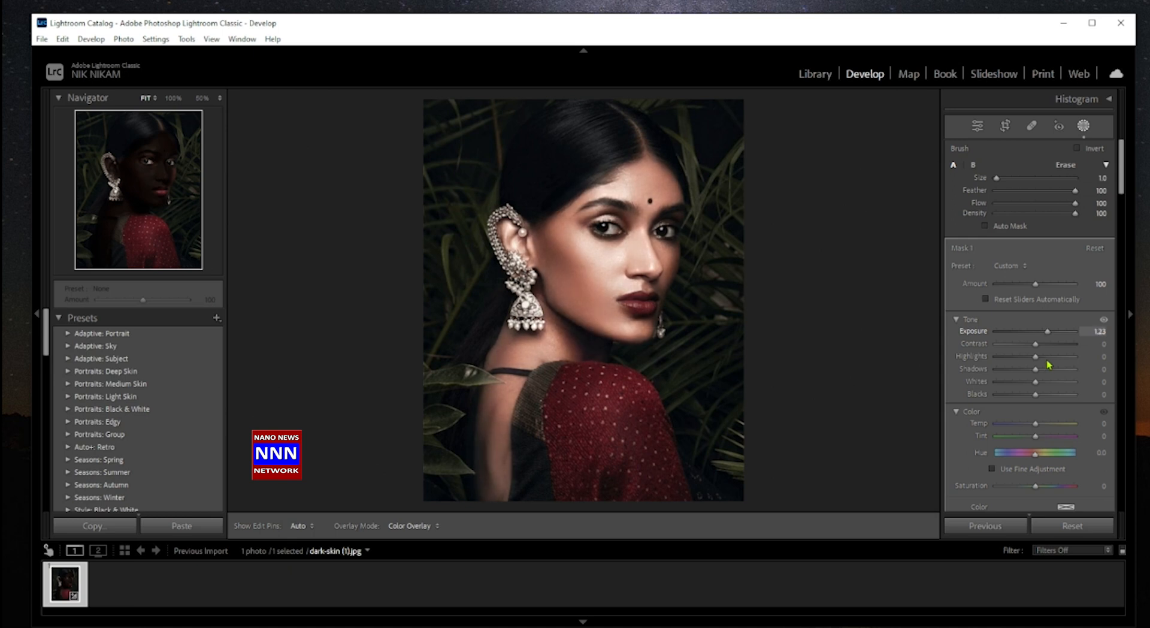
pyautogui.moveTo(1049, 364); pyautogui.dragTo(1049, 364)
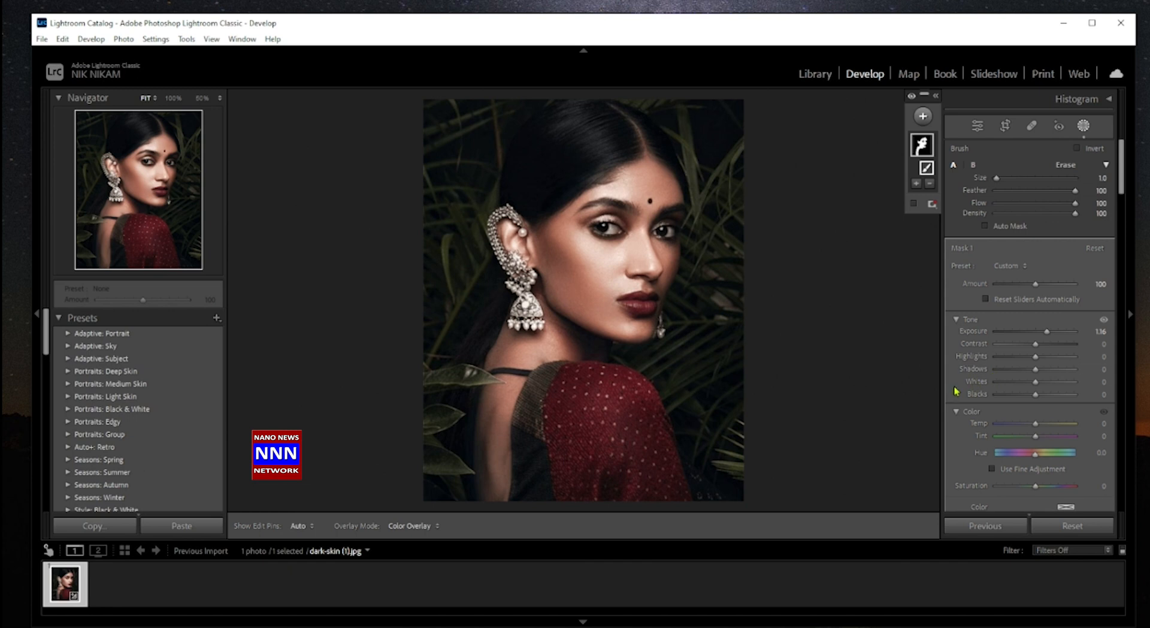
# Step: Compare the brightened portrait with its original version several times
pyautogui.press('\\')
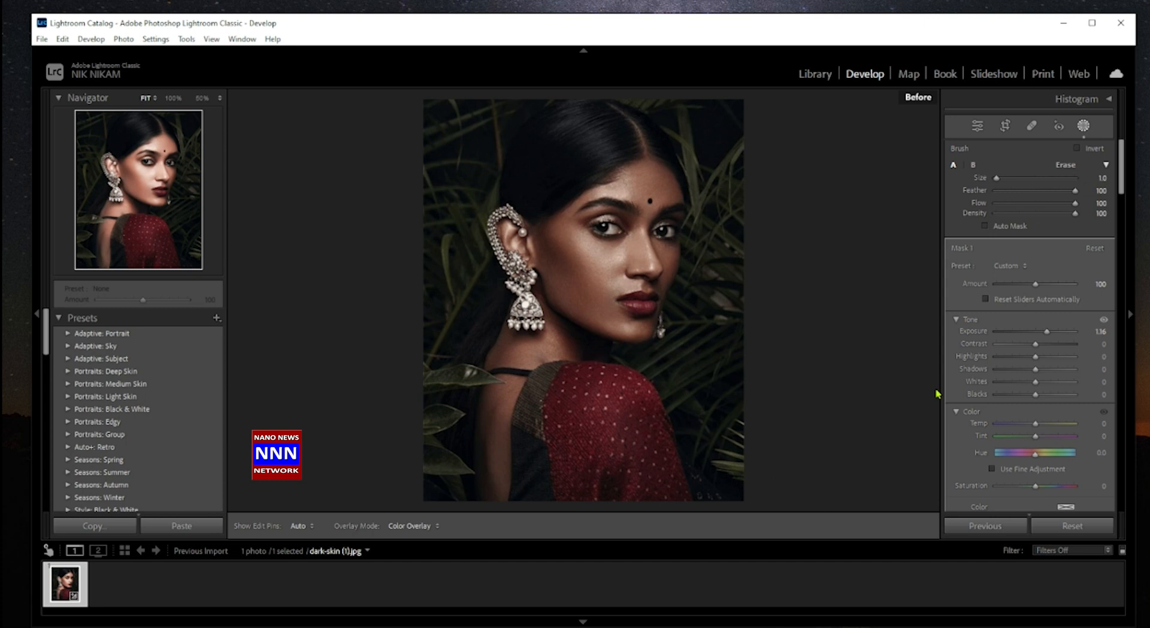
pyautogui.press('\\')
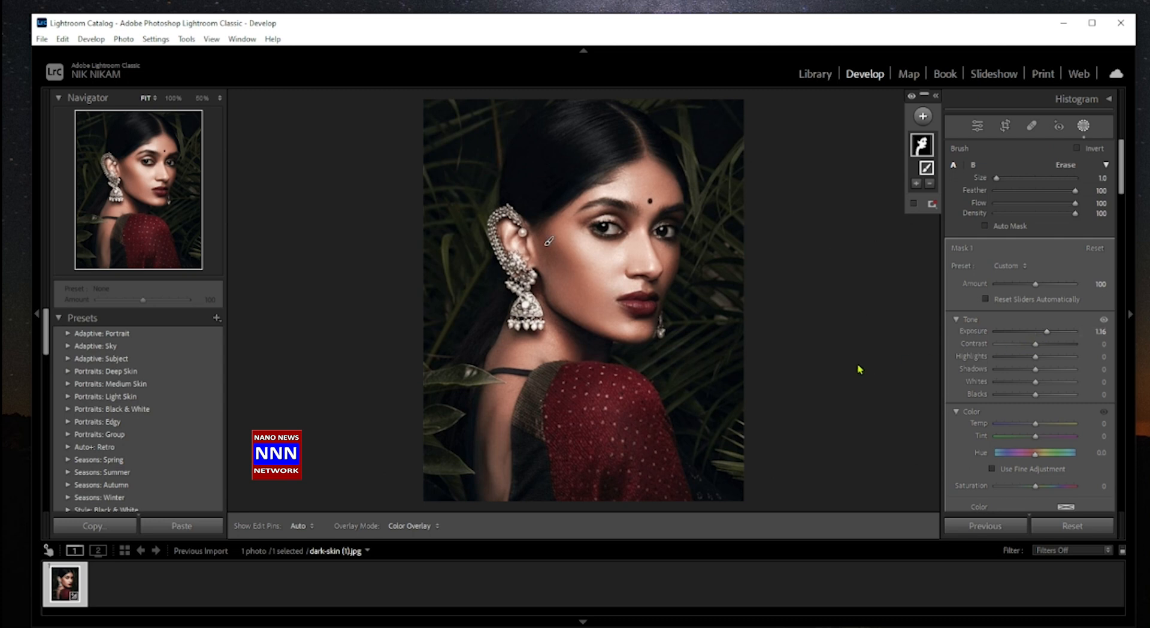
pyautogui.press('\\')
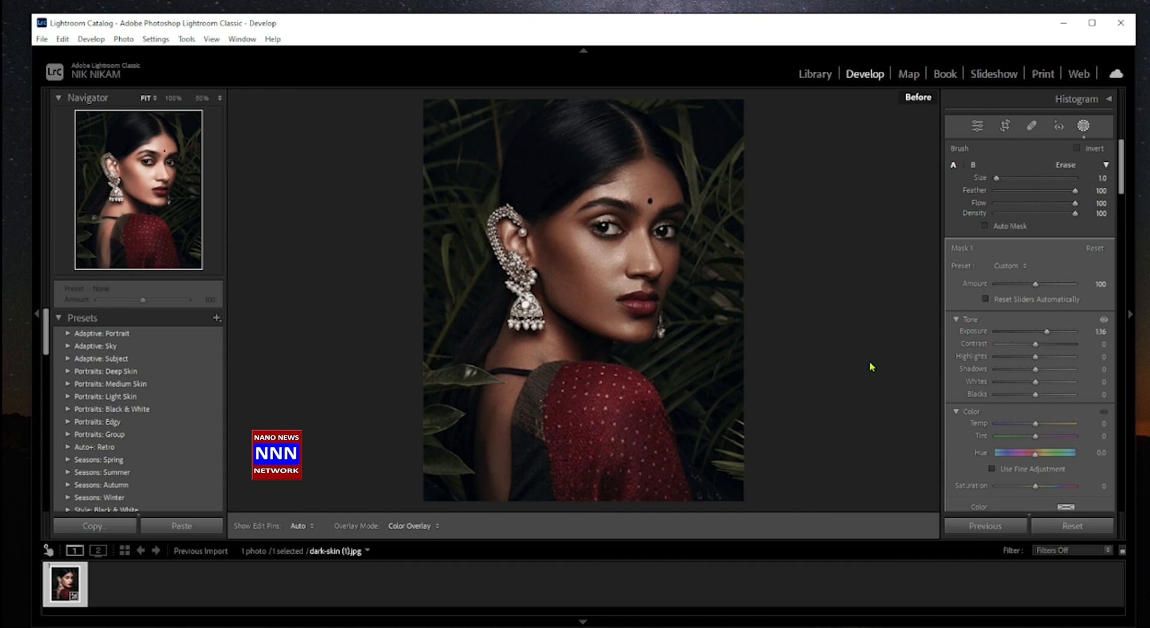
pyautogui.press('\\')
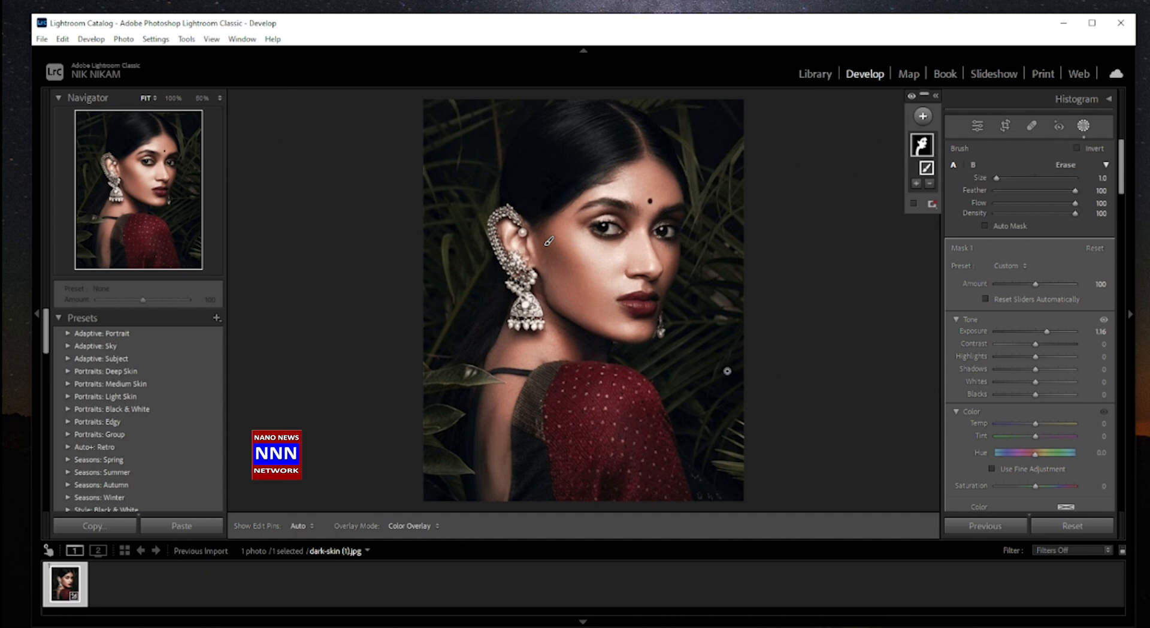
pyautogui.press('\\')
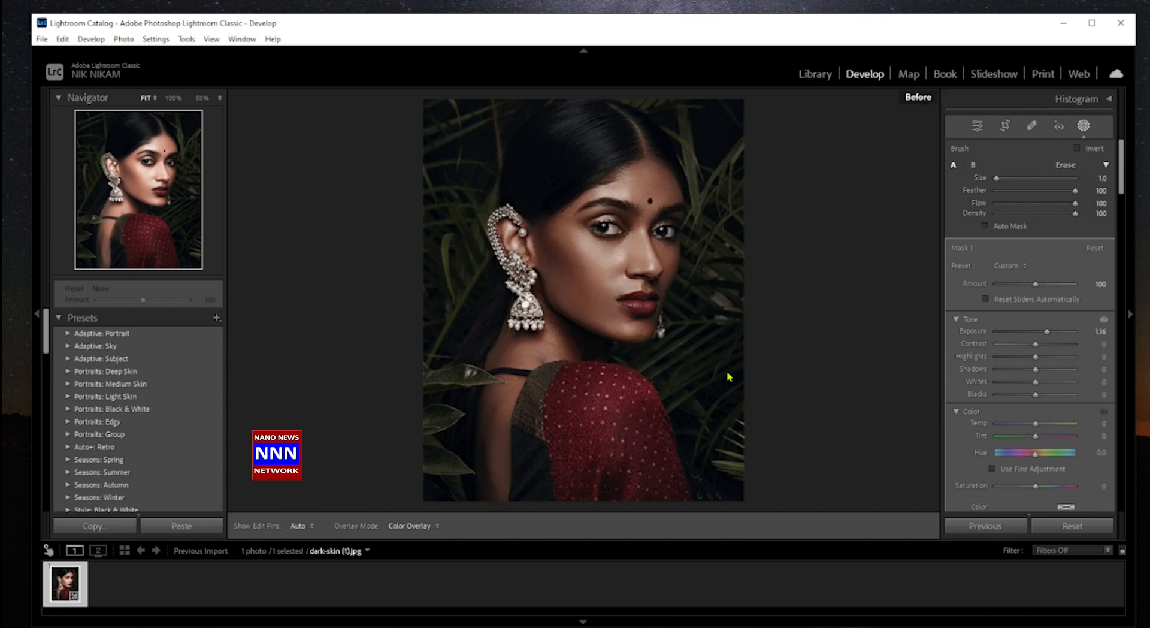
pyautogui.press('\\')
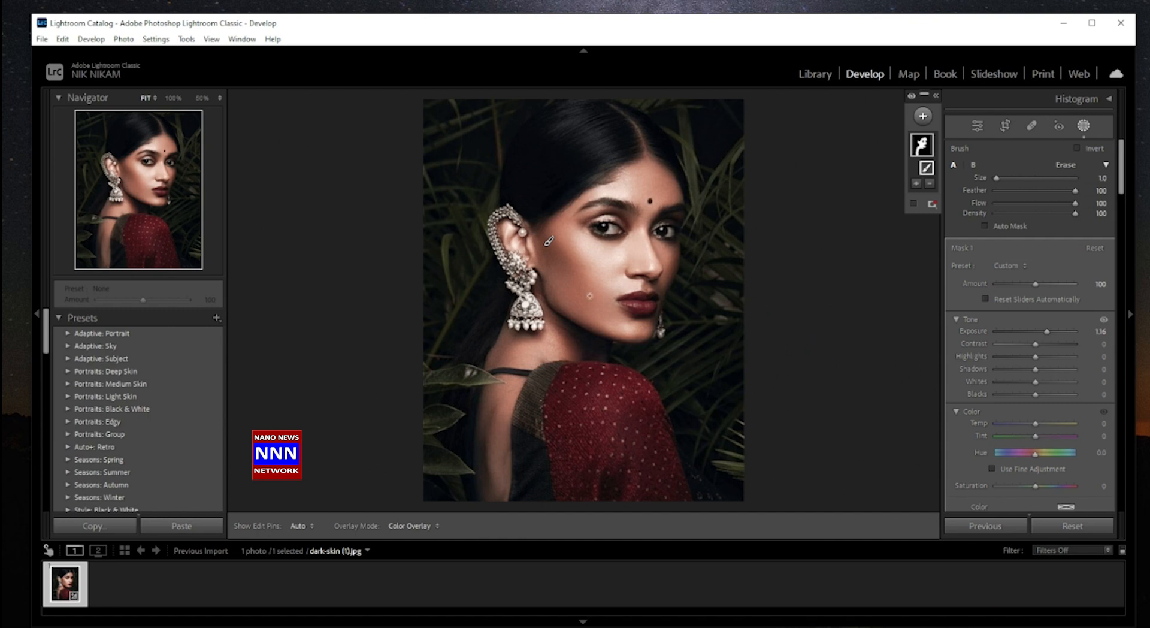
# Step: Set the skin mask's Texture to -52 and Clarity to -32, and compare the portrait with its original version
pyautogui.scroll(-5, 1021, 319)
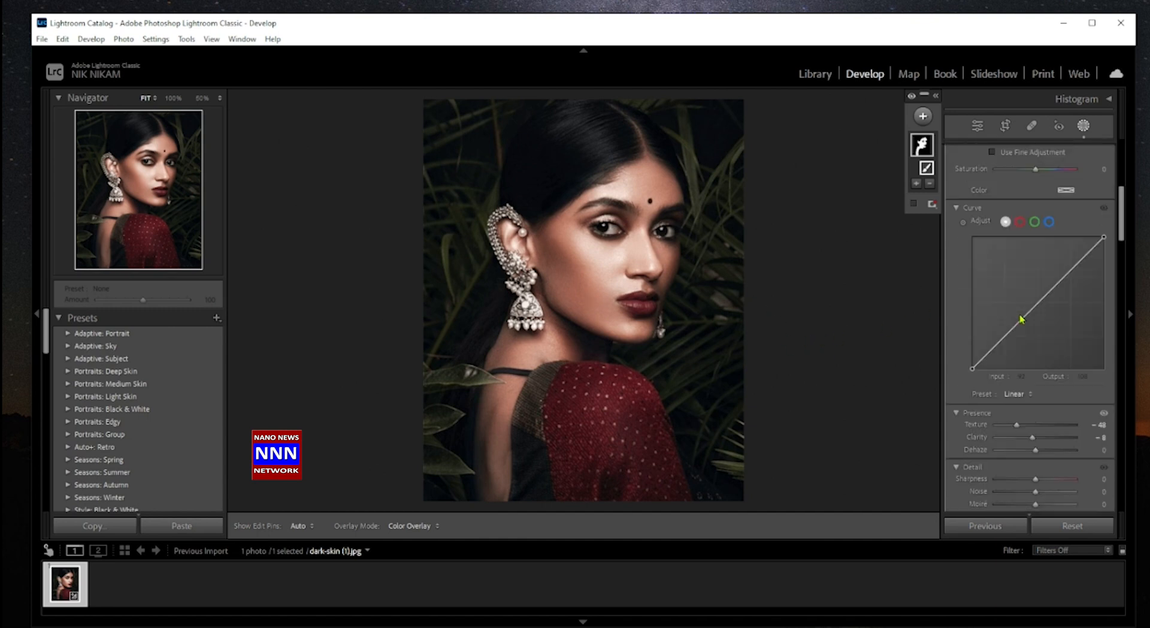
pyautogui.scroll(-3, 1021, 318)
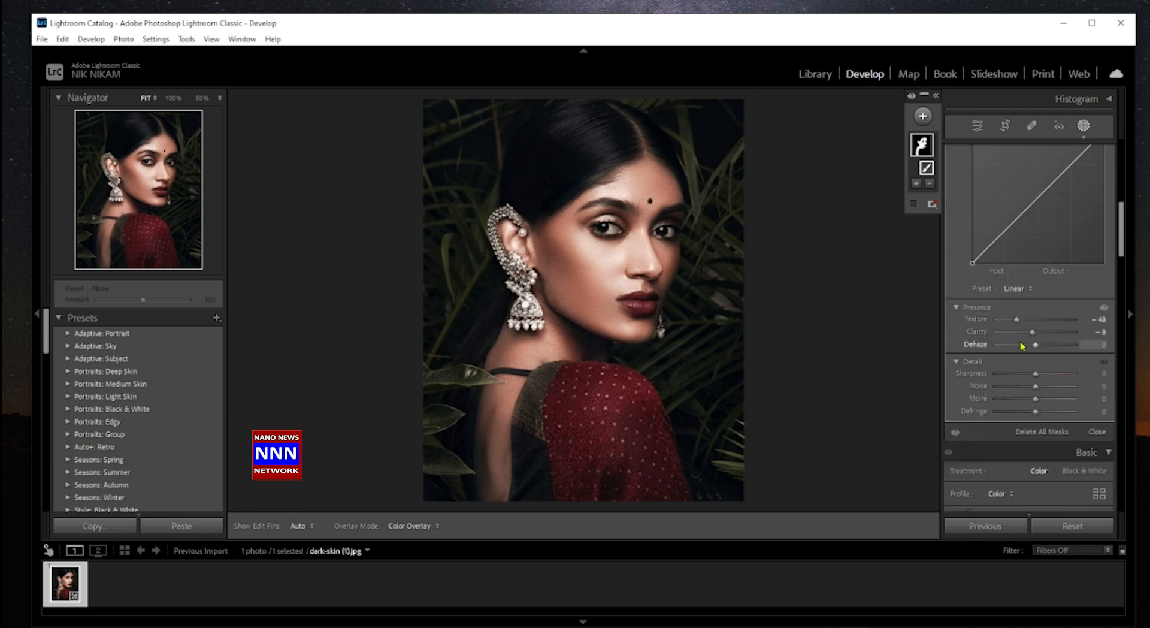
pyautogui.moveTo(1016, 322); pyautogui.dragTo(1033, 326)
pyautogui.doubleClick(1035, 324)
pyautogui.moveTo(1033, 323)
pyautogui.mouseDown()
pyautogui.moveTo(999, 329)
pyautogui.moveTo(1033, 333)
pyautogui.moveTo(1012, 335)
pyautogui.moveTo(1023, 335)
pyautogui.mouseUp()
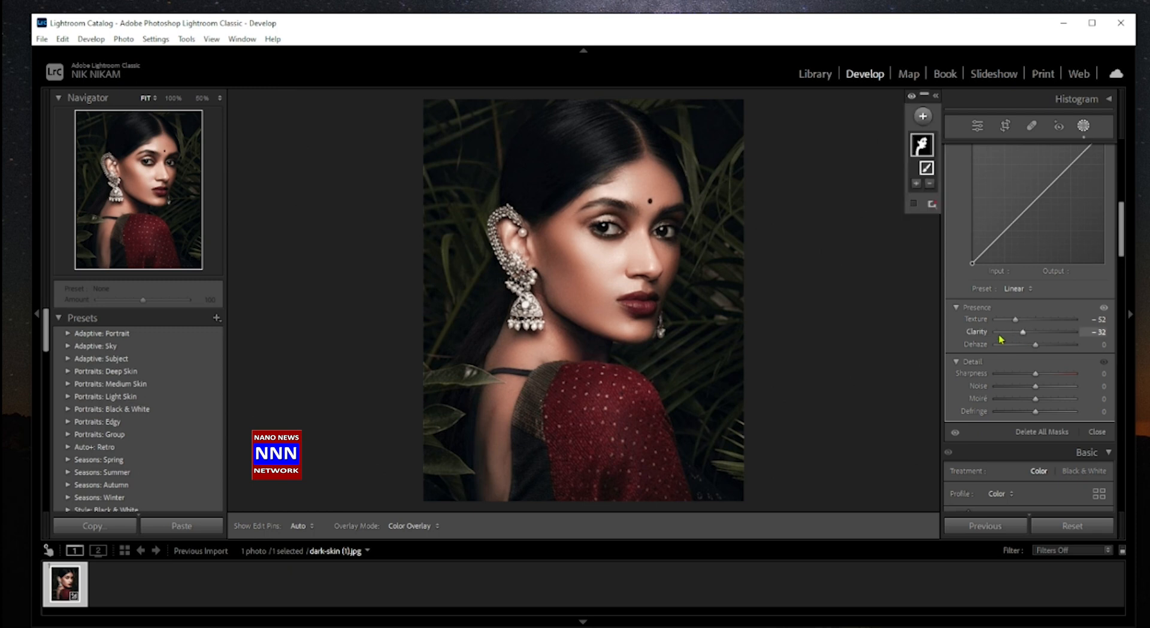
pyautogui.press('\\')
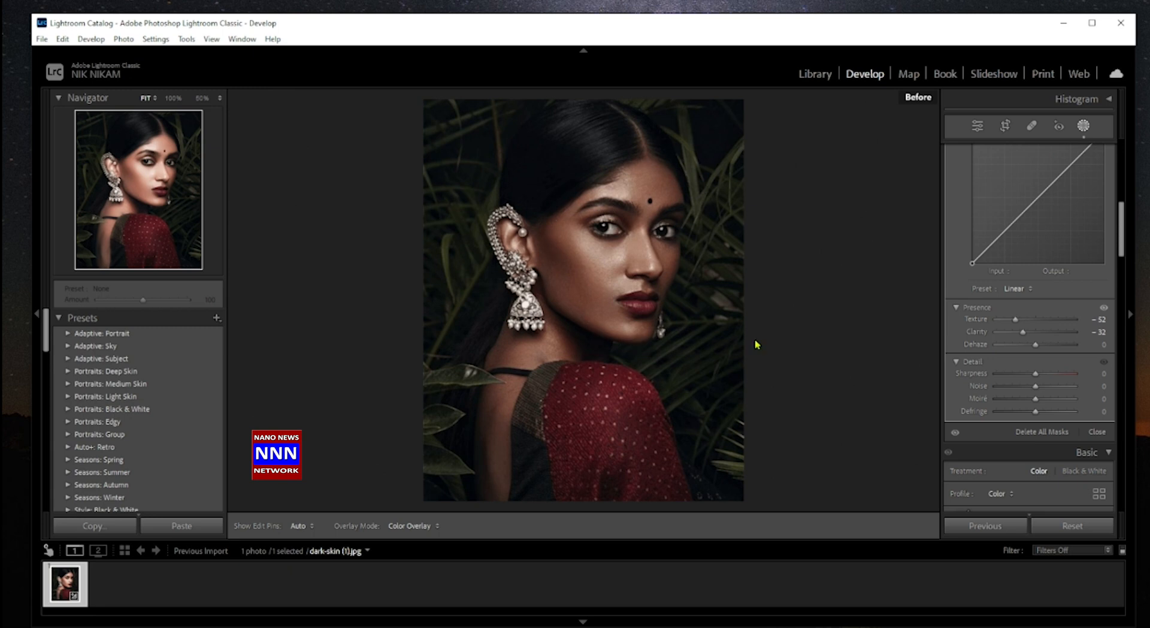
pyautogui.press('\\')
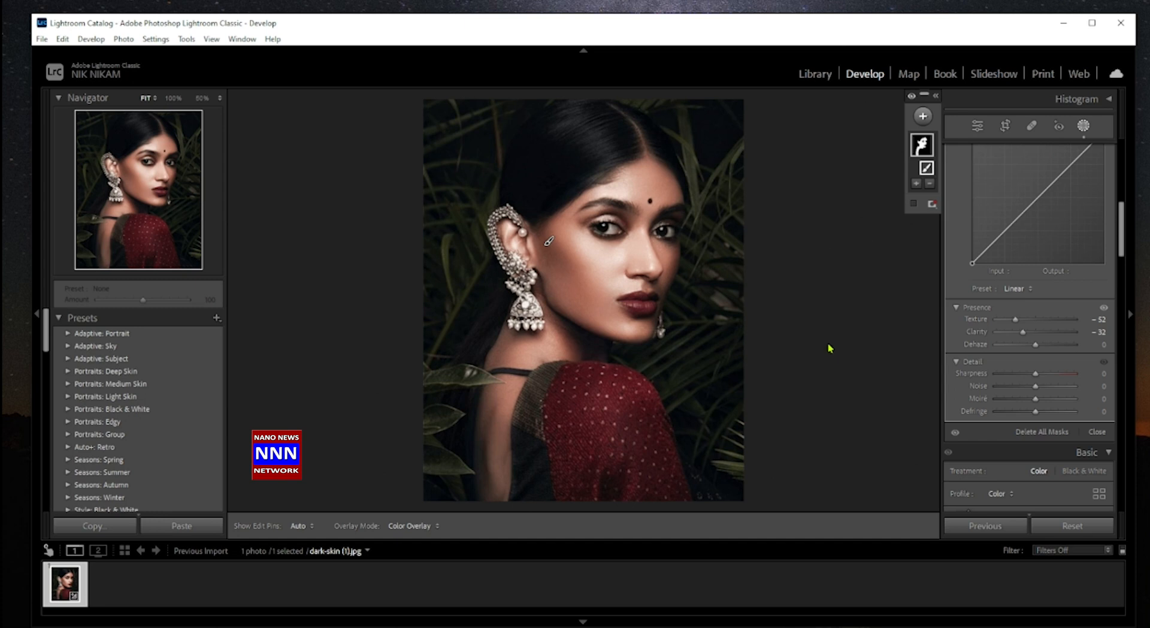